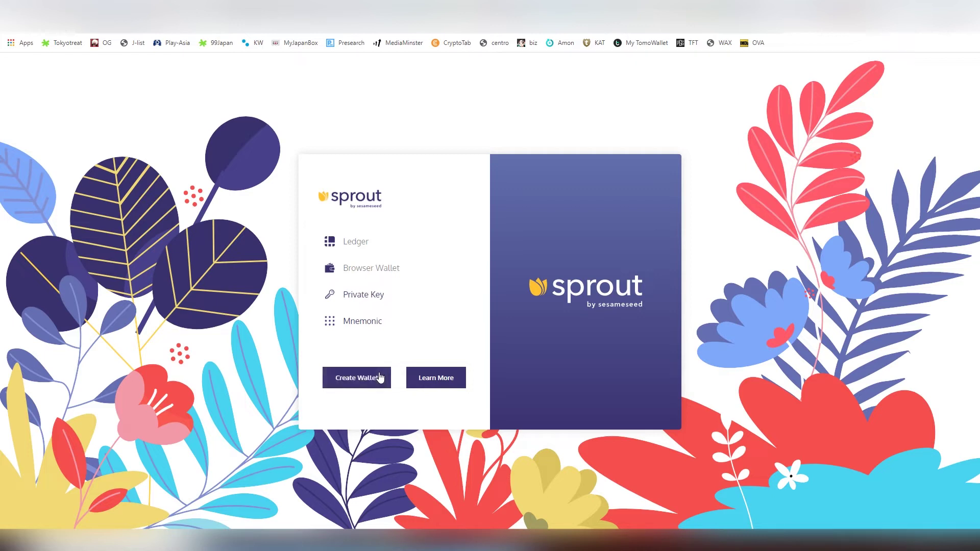
Step: Choose login with an existing mnemonic and paste the wallet's recovery phrase
{"action": "left_click", "coordinate": [376, 323]}
{"action": "left_click", "coordinate": [379, 378]}
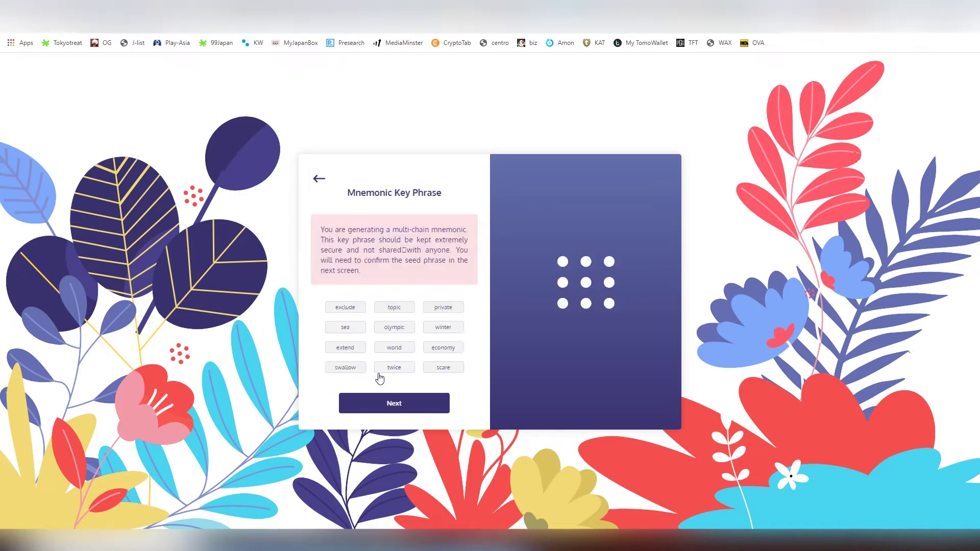
{"action": "left_click", "coordinate": [319, 178]}
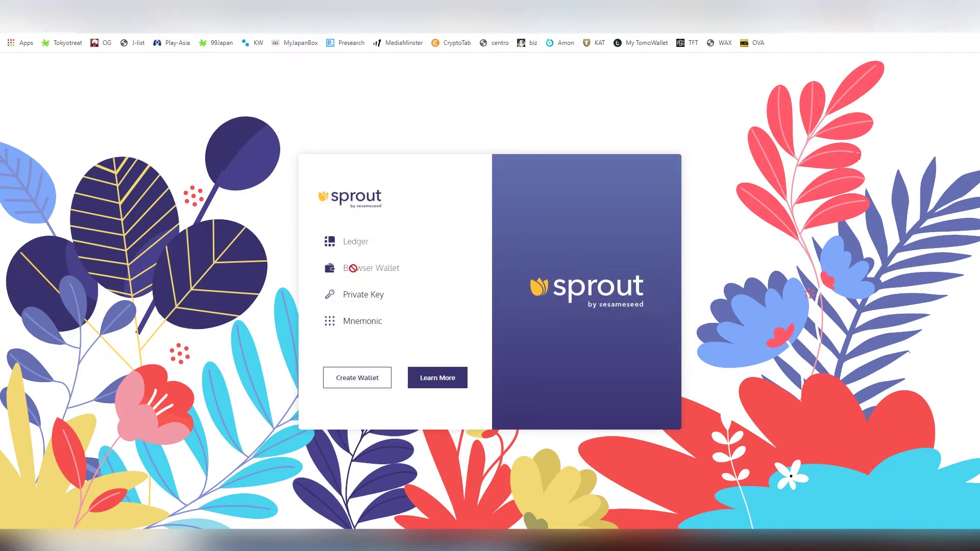
{"action": "left_click", "coordinate": [373, 323]}
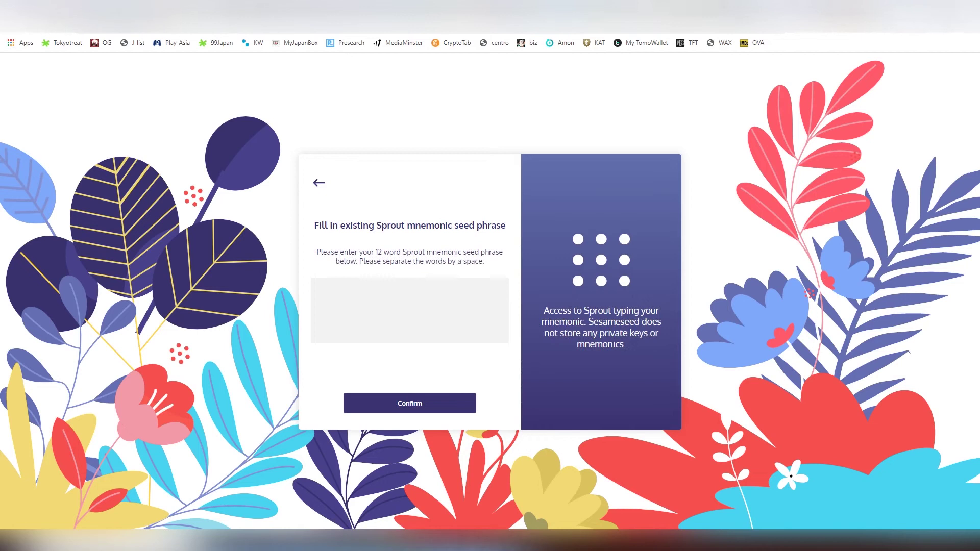
{"action": "left_click", "coordinate": [479, 282]}
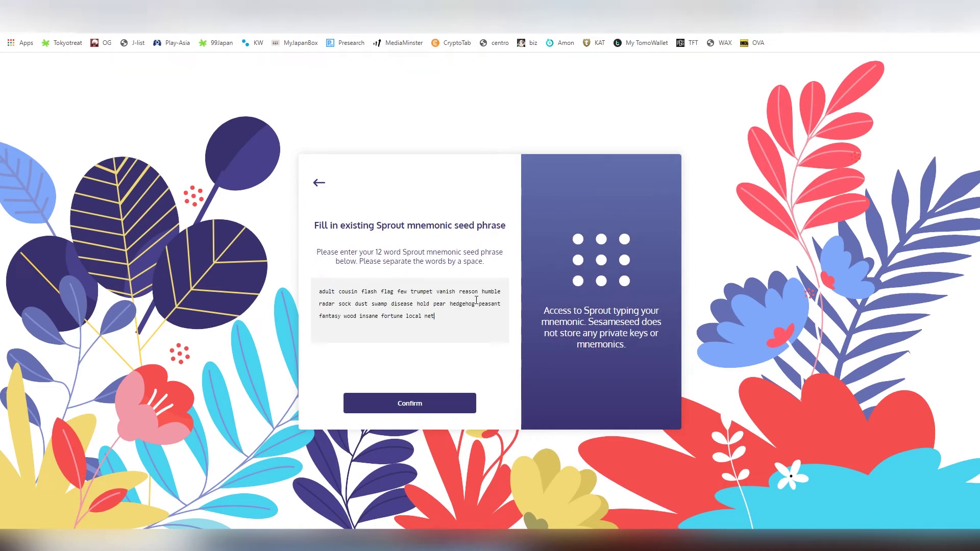
Step: Confirm the recovery phrase and review the zero-balance TRX, ONT and ONE assets
{"action": "left_click", "coordinate": [426, 403]}
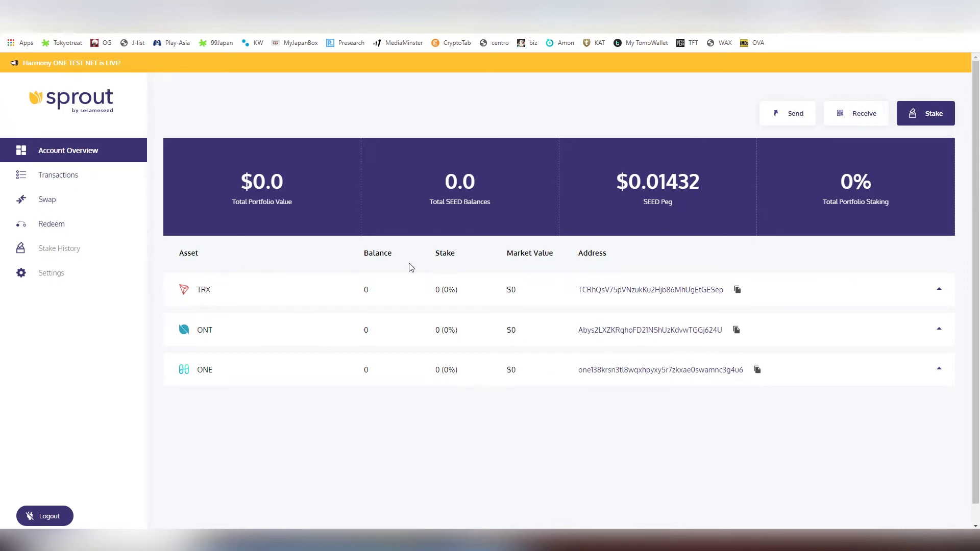
{"action": "scroll", "coordinate": [412, 267], "scroll_direction": "down", "scroll_amount": 1}
{"action": "scroll", "coordinate": [412, 276], "scroll_direction": "up", "scroll_amount": 1}
{"action": "left_click", "coordinate": [858, 114]}
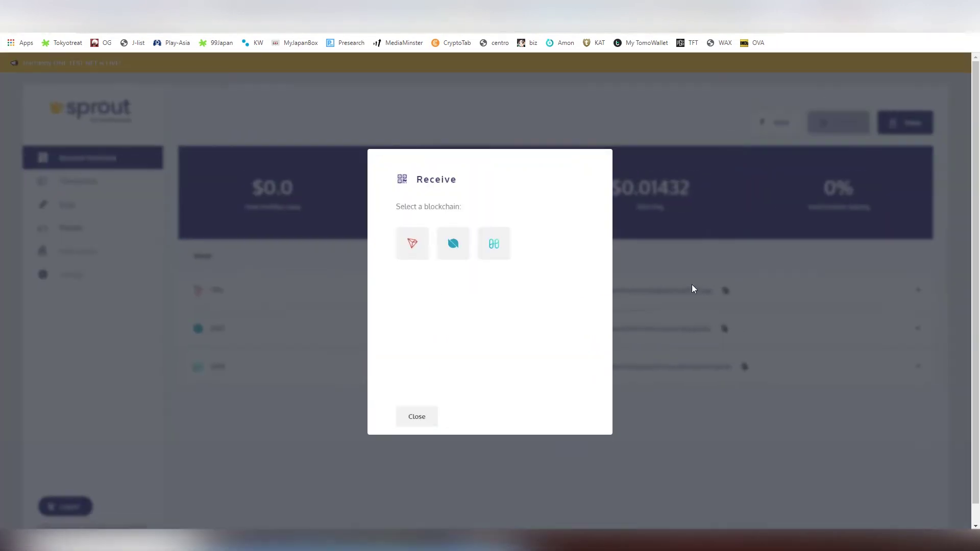
{"action": "left_click", "coordinate": [410, 255]}
{"action": "left_click", "coordinate": [452, 249]}
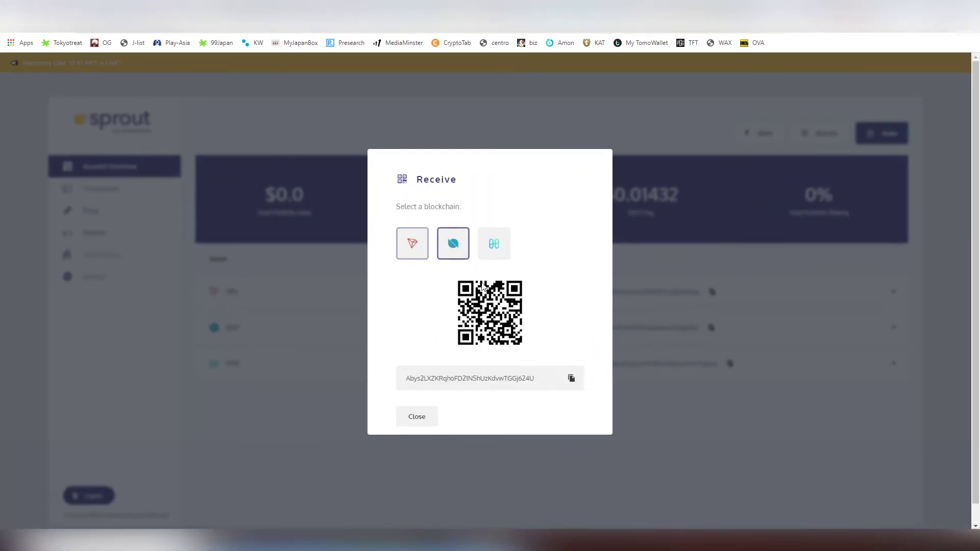
{"action": "left_click", "coordinate": [491, 256]}
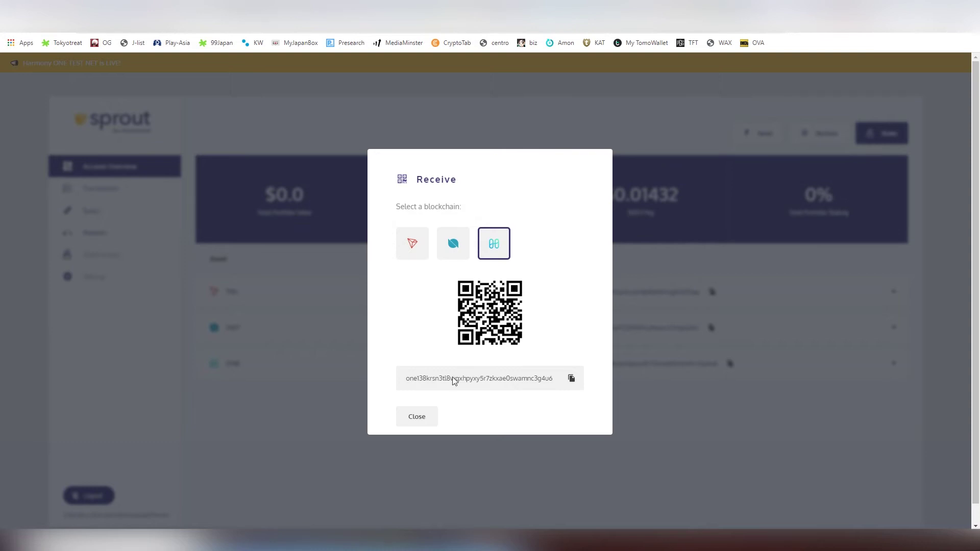
{"action": "left_click", "coordinate": [415, 417]}
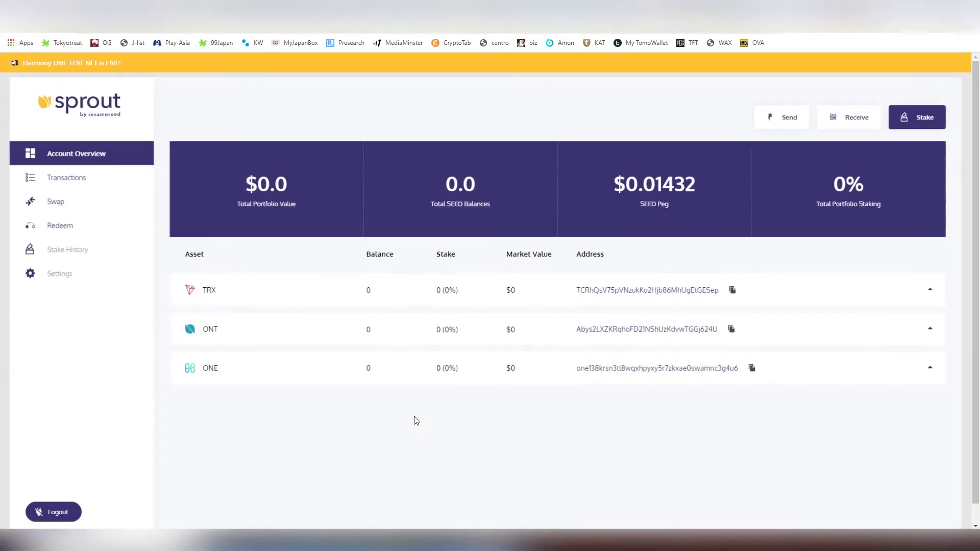
{"action": "left_click", "coordinate": [919, 120]}
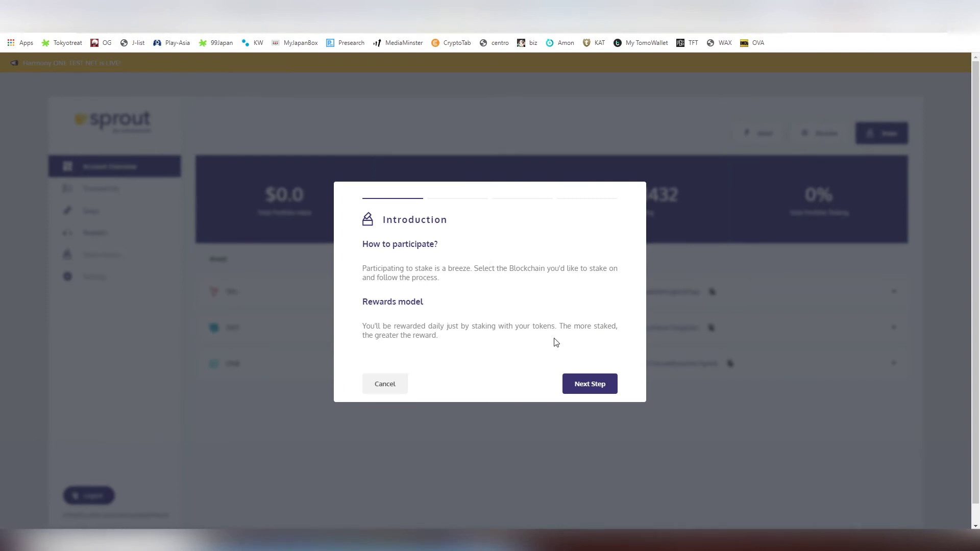
{"action": "left_click", "coordinate": [567, 391]}
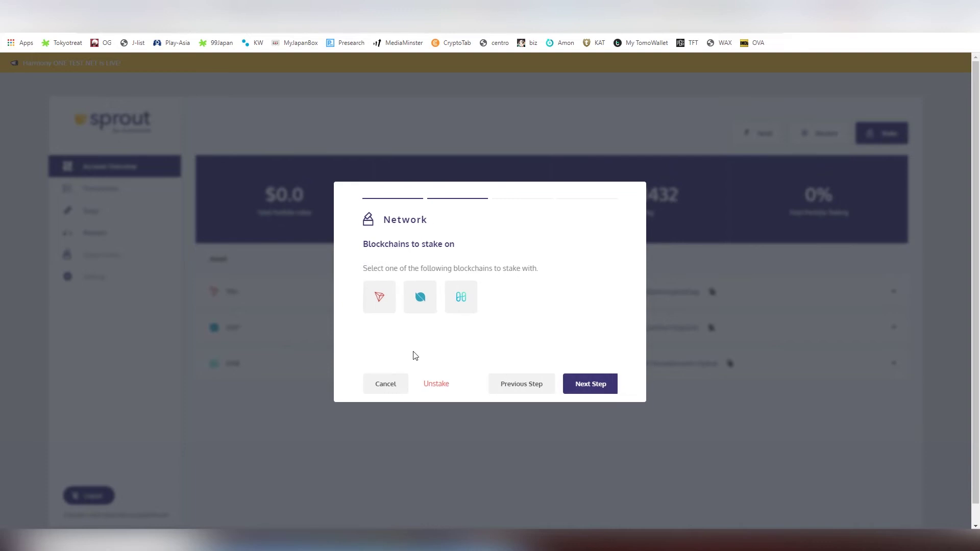
{"action": "left_click", "coordinate": [372, 302]}
{"action": "left_click", "coordinate": [418, 311]}
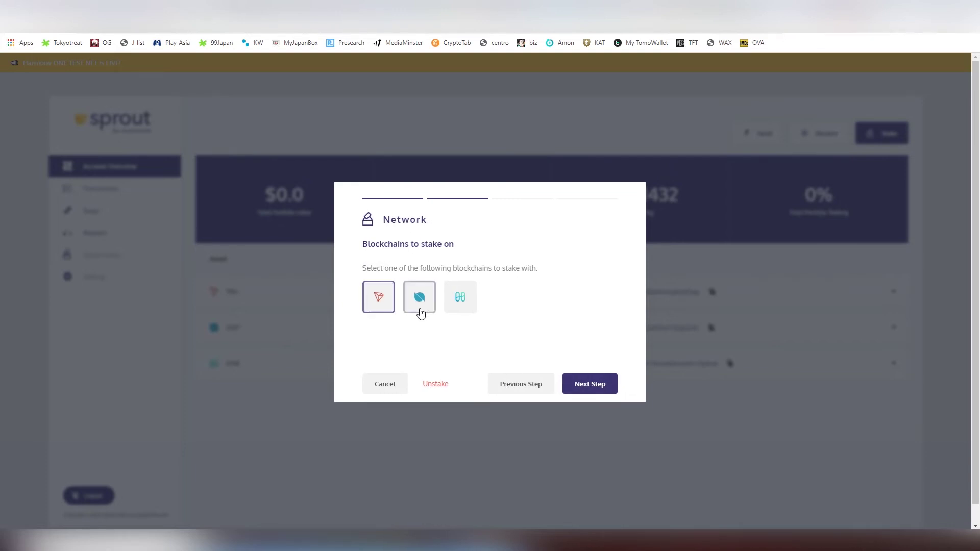
{"action": "left_click", "coordinate": [462, 314]}
{"action": "left_click", "coordinate": [421, 301]}
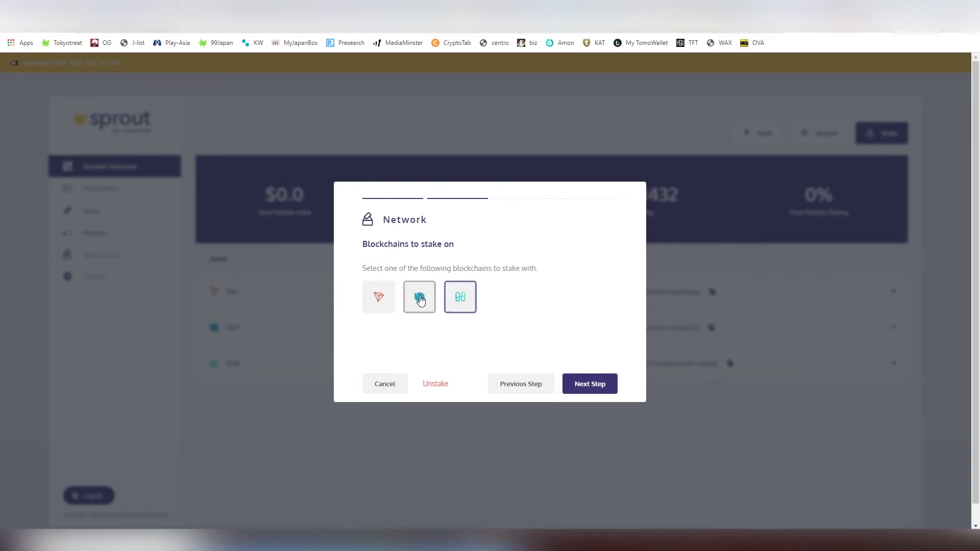
{"action": "left_click", "coordinate": [459, 309]}
{"action": "left_click", "coordinate": [567, 392]}
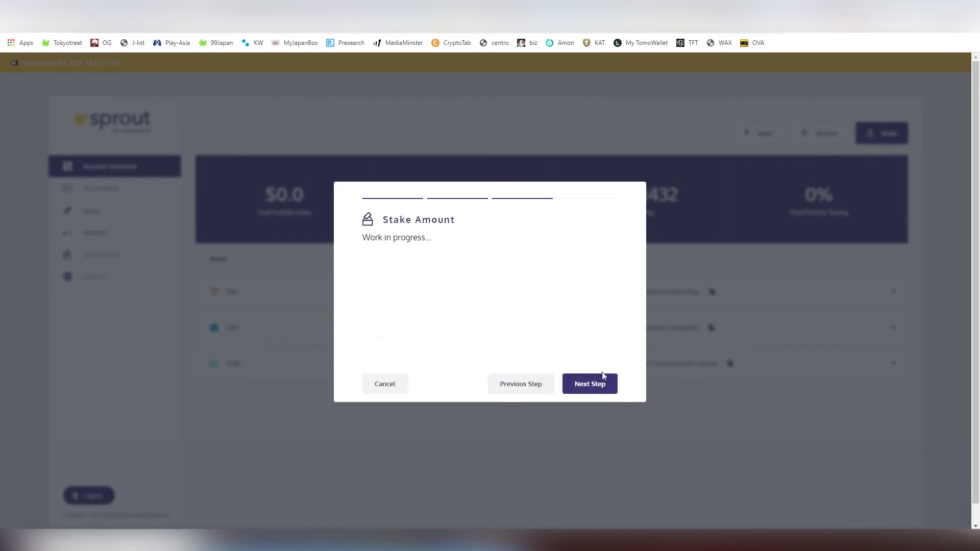
{"action": "left_click", "coordinate": [605, 387]}
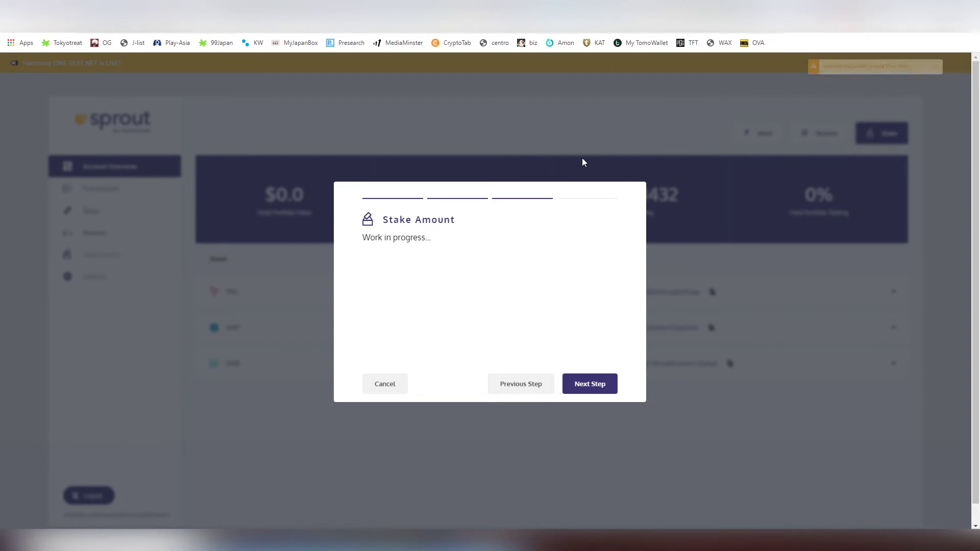
{"action": "left_click", "coordinate": [517, 385]}
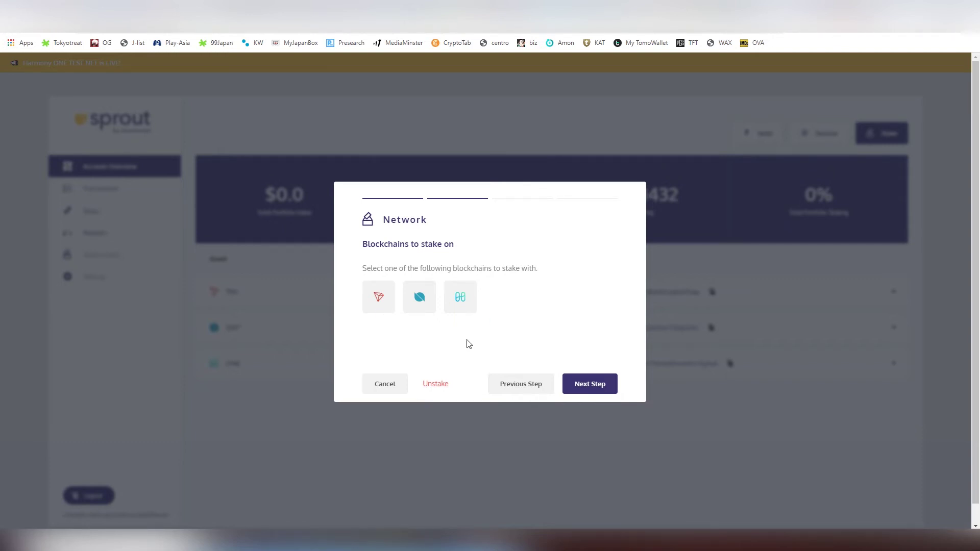
{"action": "left_click", "coordinate": [399, 385]}
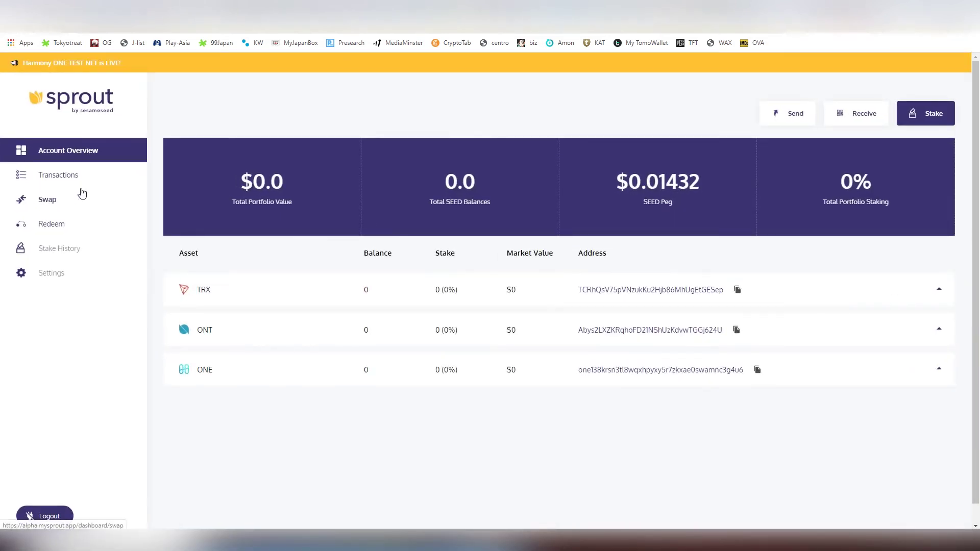
Step: Check Transactions, return to Account Overview, expand the holdings and copy the TRX address
{"action": "left_click", "coordinate": [96, 179]}
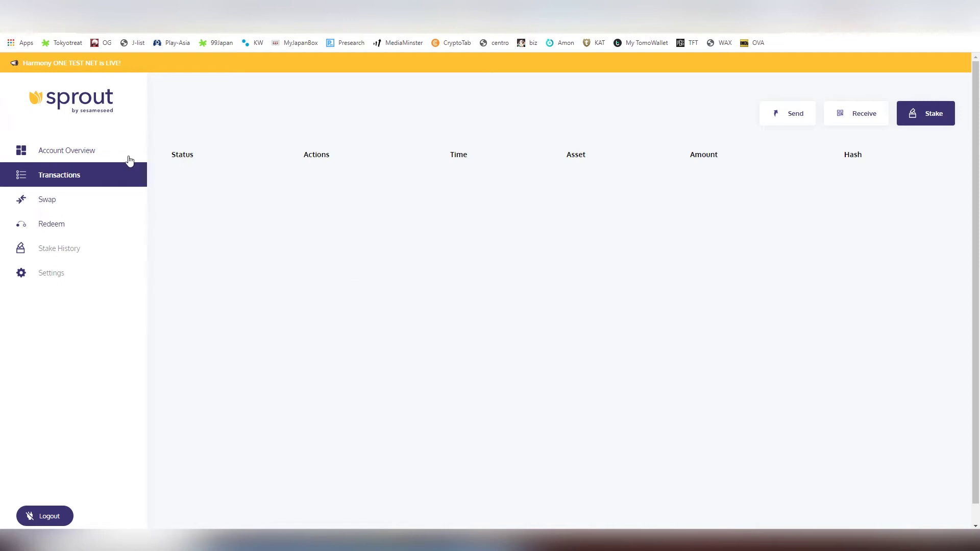
{"action": "left_click", "coordinate": [76, 154]}
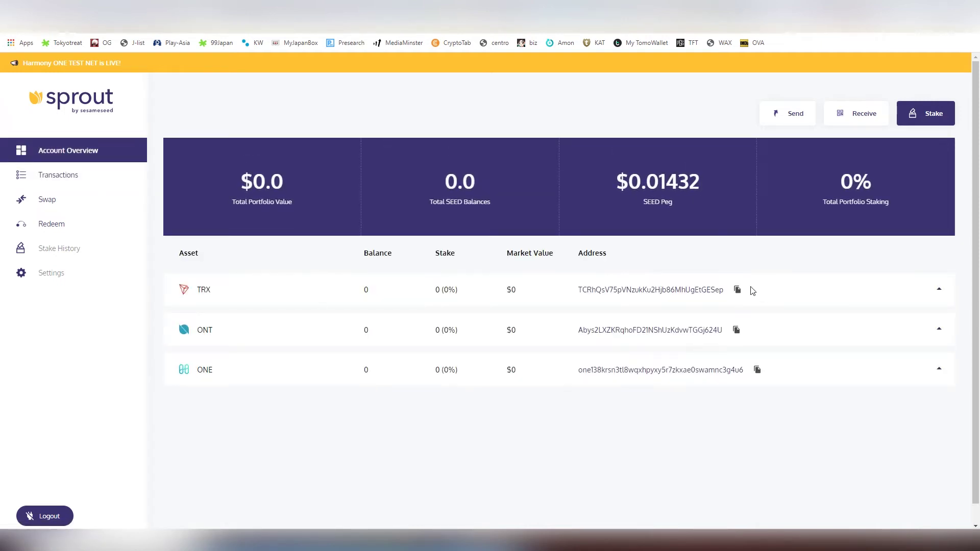
{"action": "left_click", "coordinate": [738, 290]}
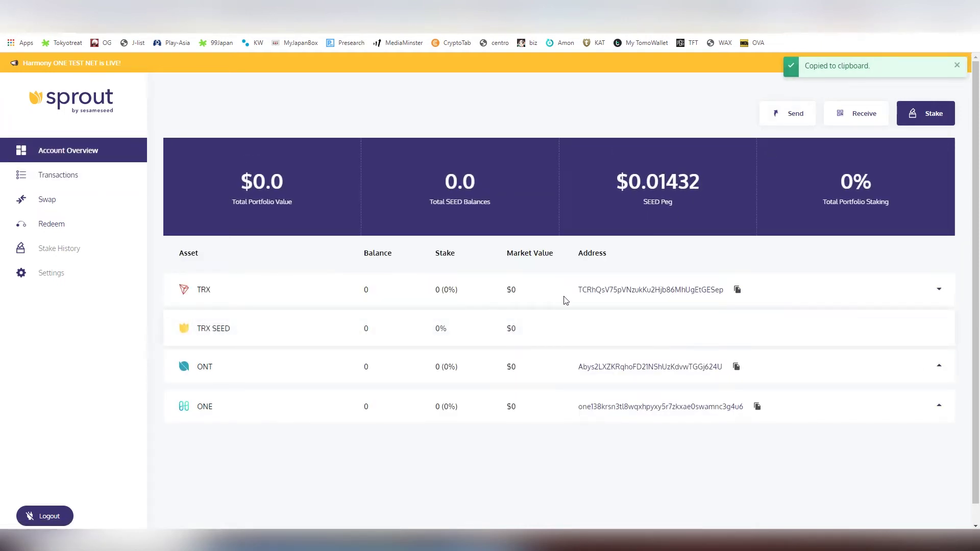
{"action": "left_click", "coordinate": [247, 376]}
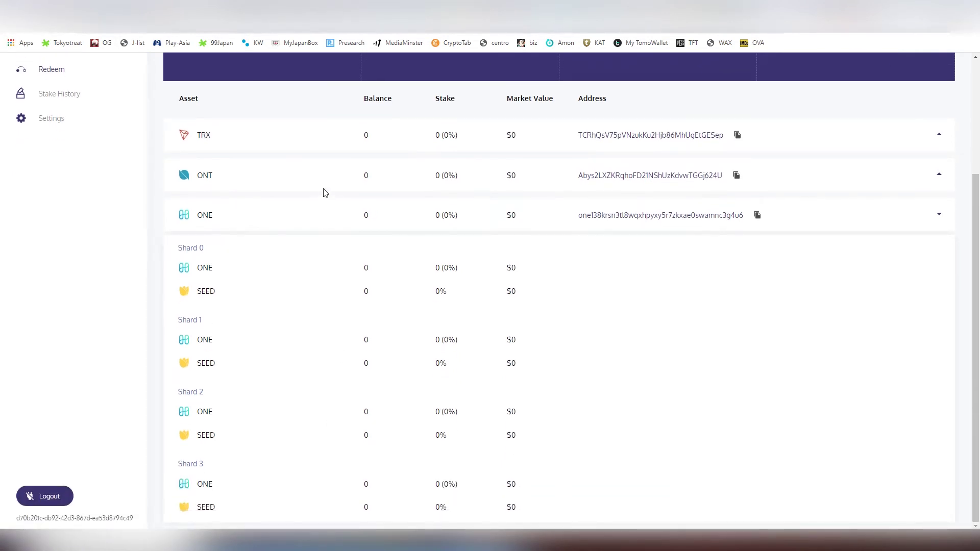
{"action": "scroll", "coordinate": [324, 189], "scroll_direction": "up", "scroll_amount": 3}
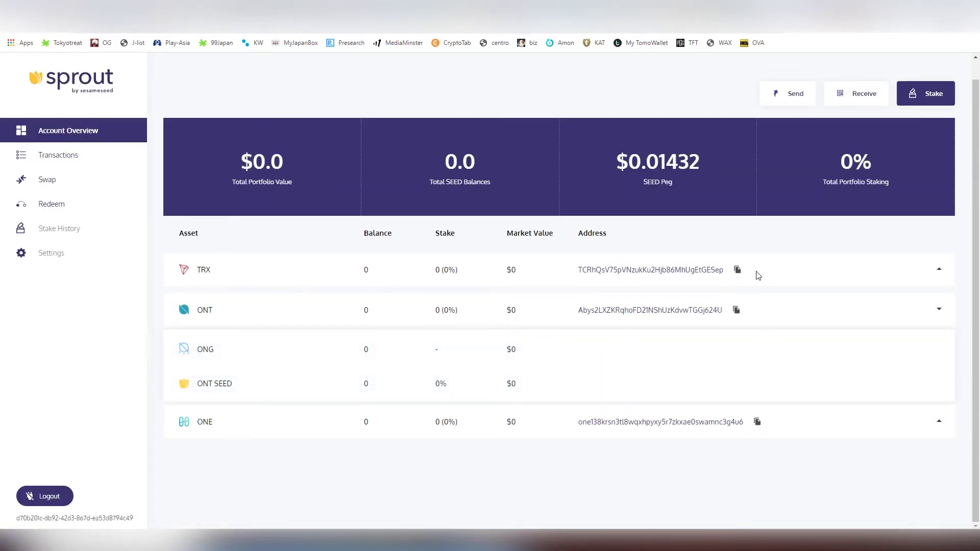
{"action": "left_click", "coordinate": [737, 270]}
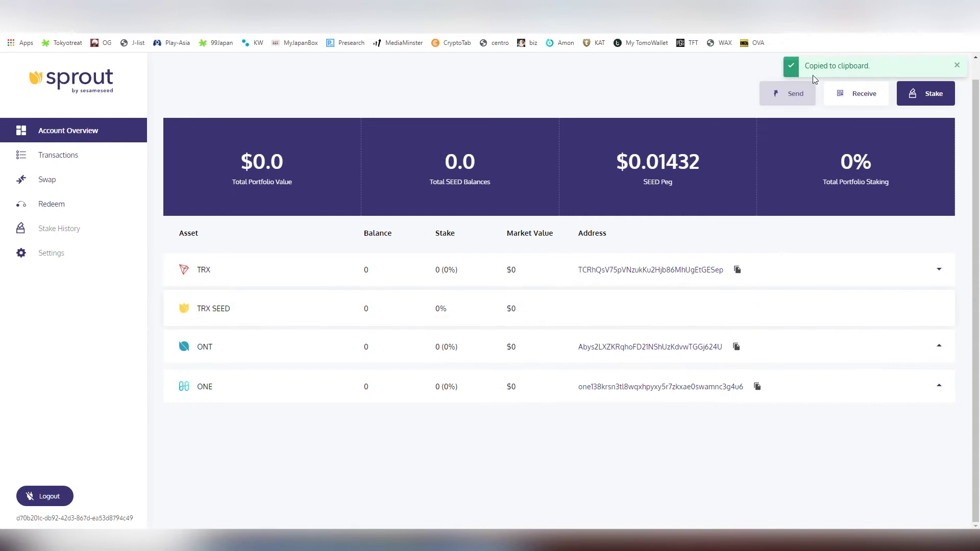
Step: Unlock the TronLink wallet with its password
{"action": "left_click", "coordinate": [863, 32]}
{"action": "type", "text": "a"}
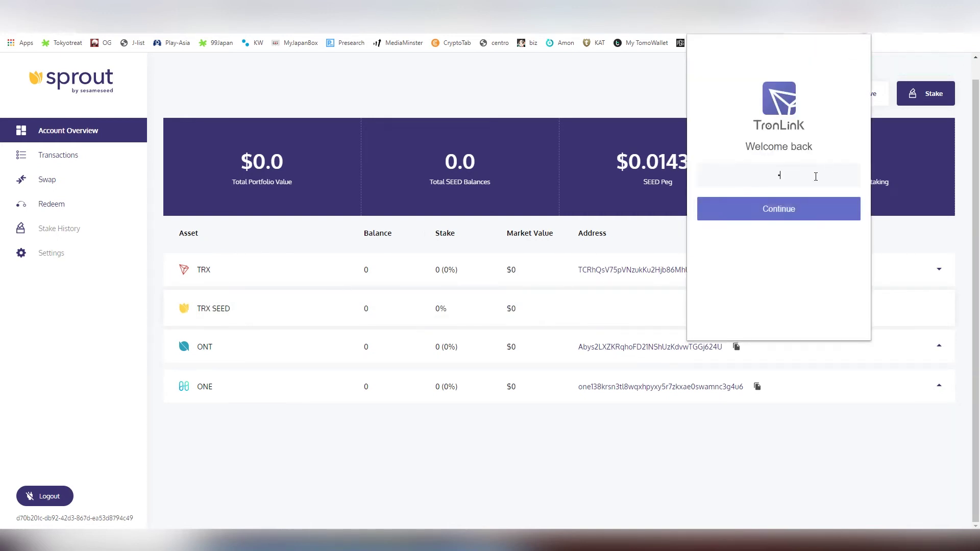
{"action": "key", "text": "Return"}
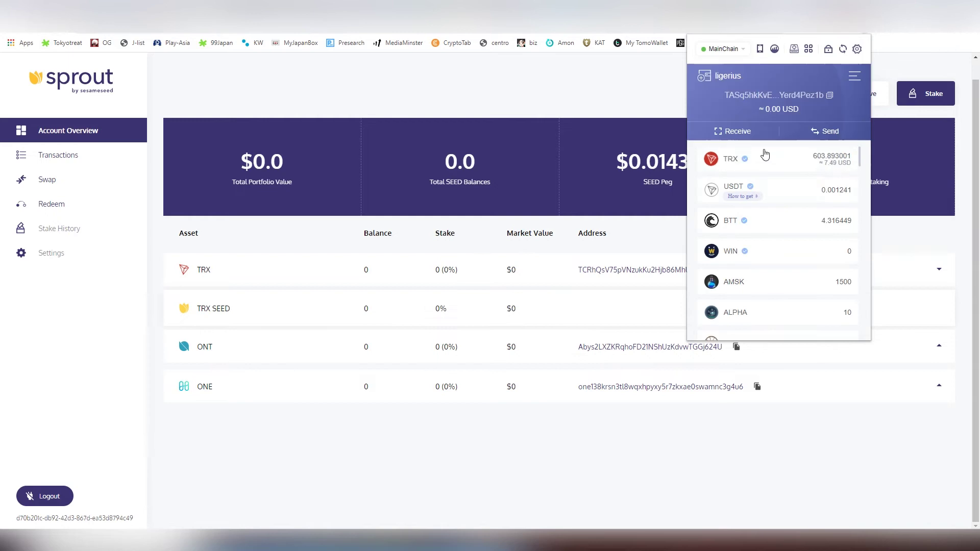
Step: Send 1 TRX from TronLink to the pasted Sprout TRX address
{"action": "left_click", "coordinate": [773, 197]}
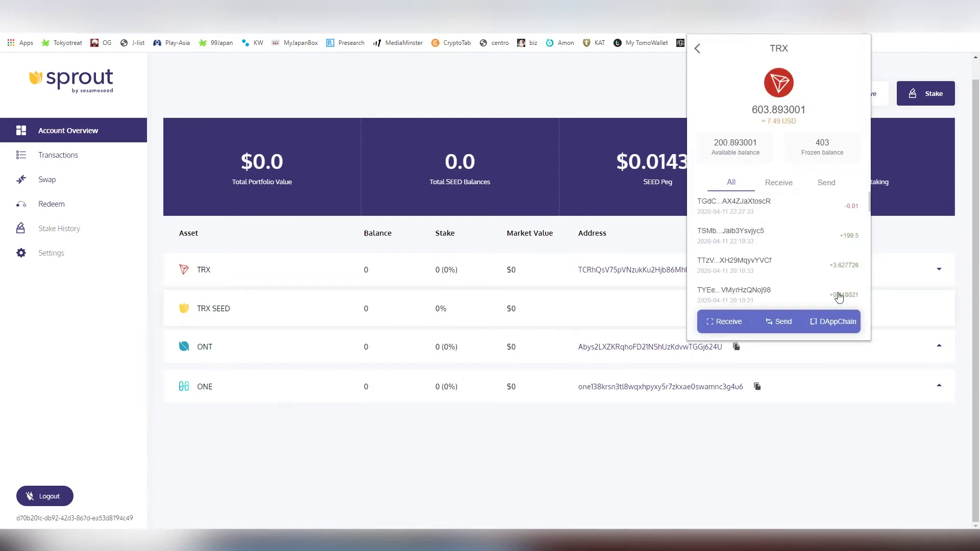
{"action": "left_click", "coordinate": [778, 321]}
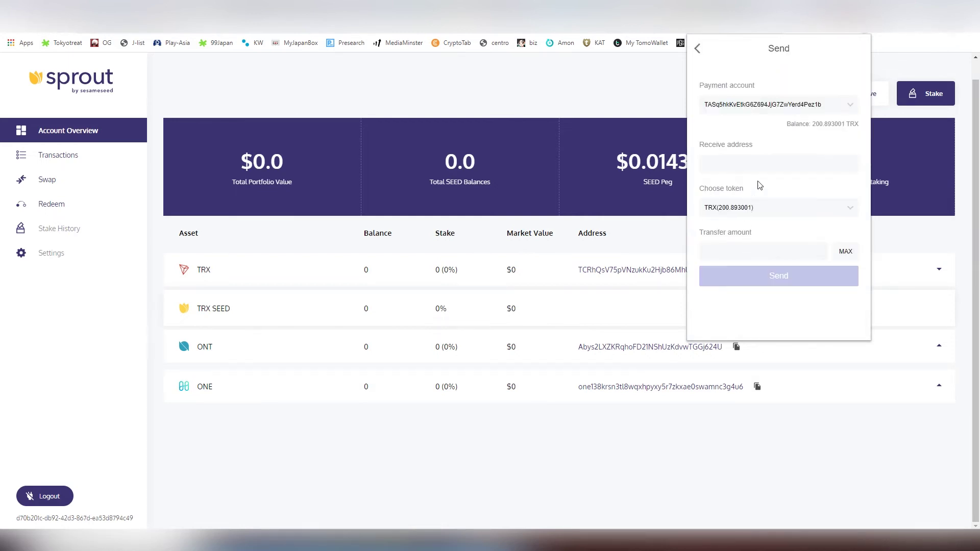
{"action": "key", "text": "ctrl+v"}
{"action": "left_click", "coordinate": [766, 280]}
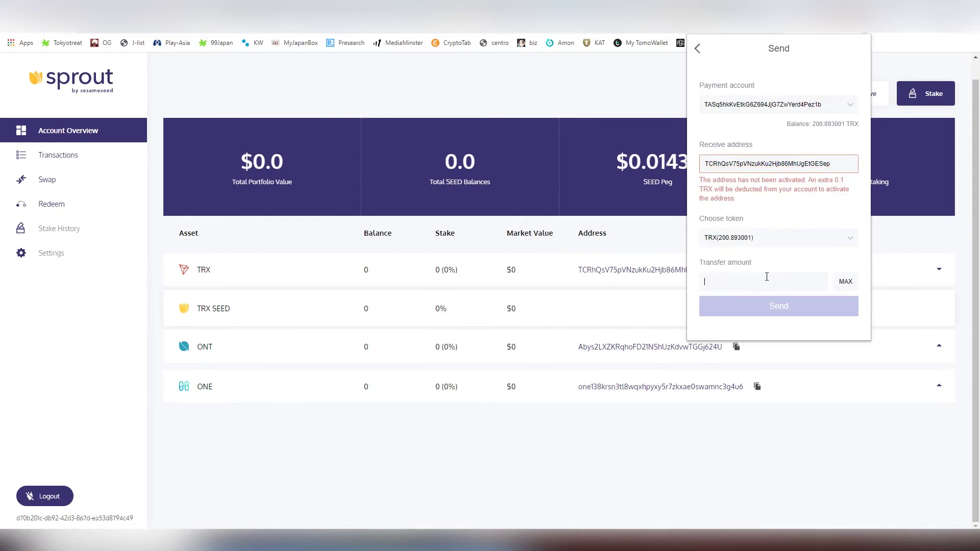
{"action": "type", "text": "1"}
{"action": "left_click", "coordinate": [786, 312]}
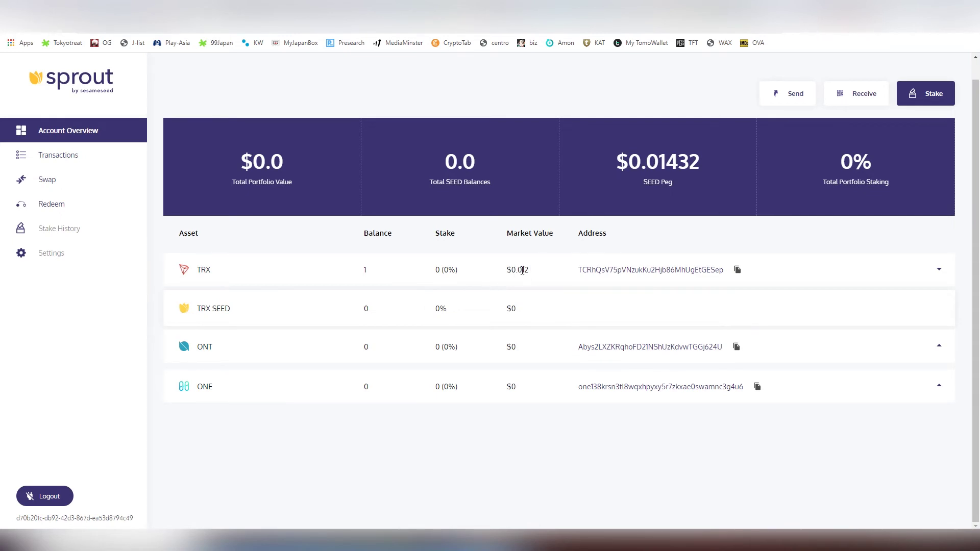
Step: Inspect the TRX row, then start staking and choose the Tron blockchain
{"action": "left_click_drag", "start_coordinate": [527, 271], "coordinate": [508, 269]}
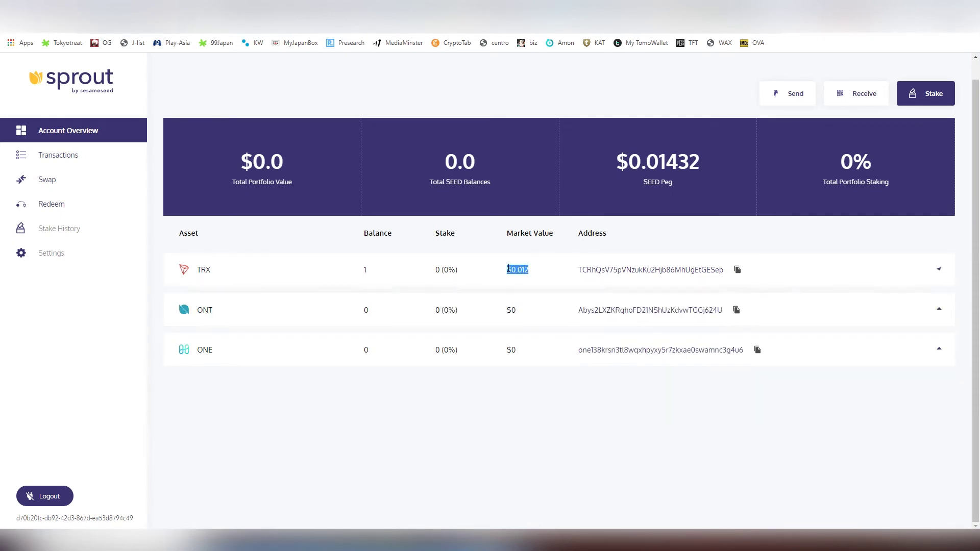
{"action": "left_click", "coordinate": [508, 271]}
{"action": "left_click", "coordinate": [509, 269]}
{"action": "left_click", "coordinate": [929, 96]}
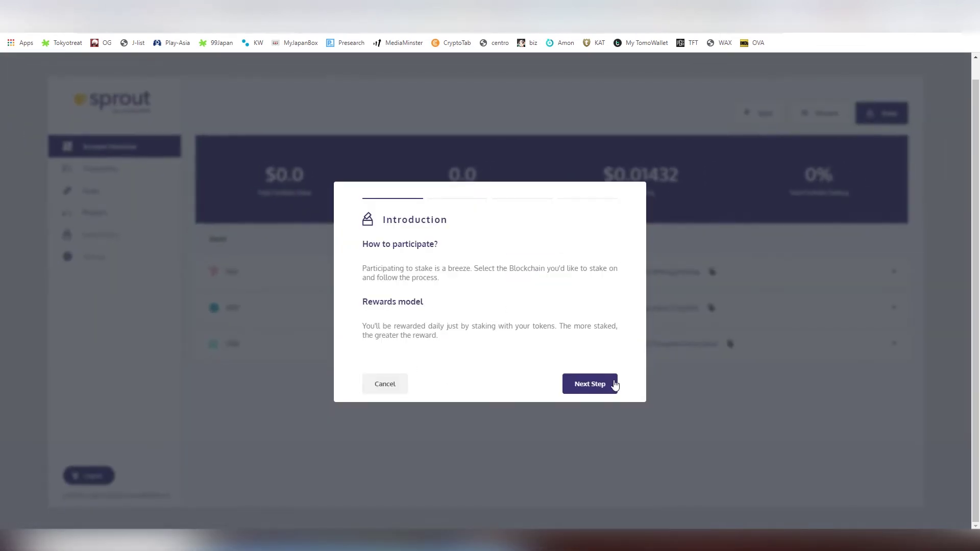
{"action": "left_click", "coordinate": [615, 385]}
{"action": "left_click", "coordinate": [392, 307]}
{"action": "left_click", "coordinate": [595, 387]}
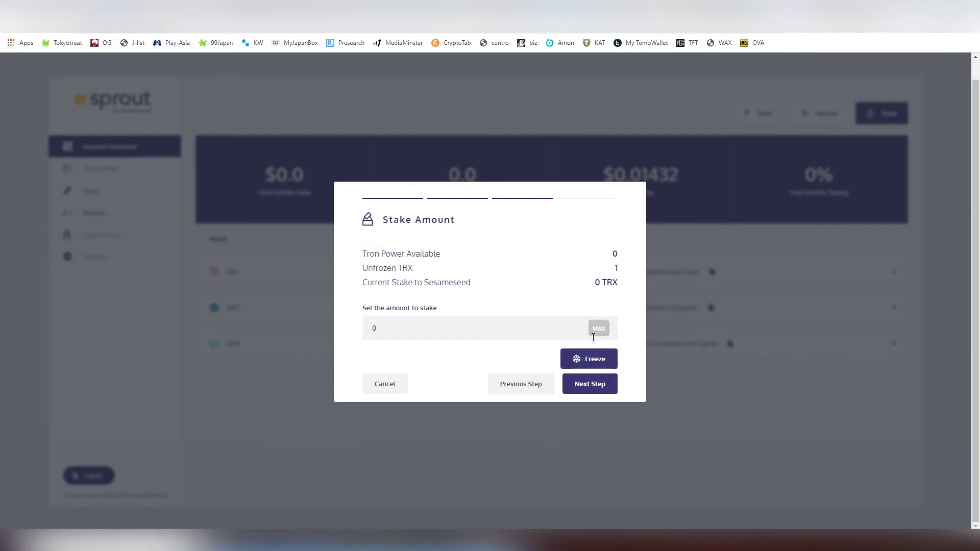
Step: Freeze 1 TRX for BANDWIDTH and confirm the successful broadcast
{"action": "left_click", "coordinate": [535, 329]}
{"action": "type", "text": "1"}
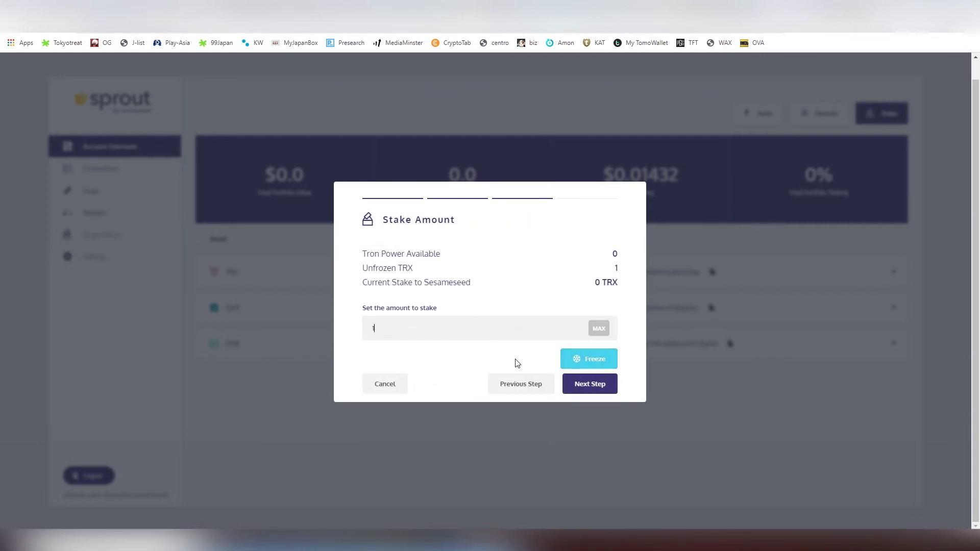
{"action": "left_click", "coordinate": [592, 356]}
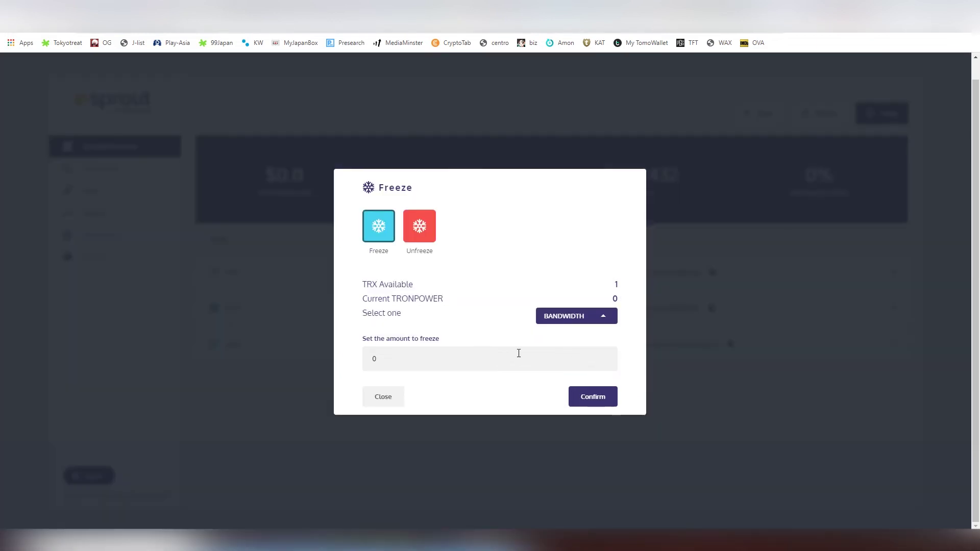
{"action": "left_click", "coordinate": [595, 320]}
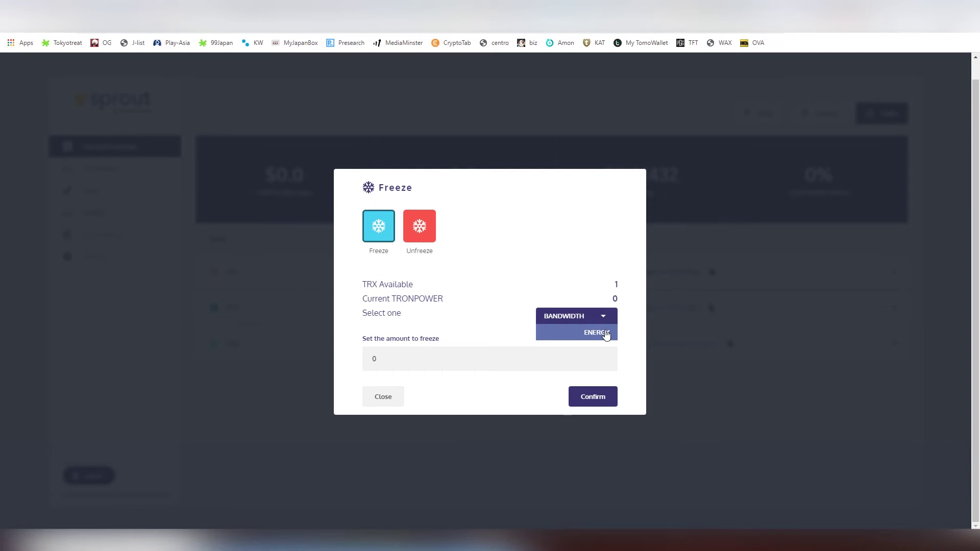
{"action": "left_click", "coordinate": [533, 351]}
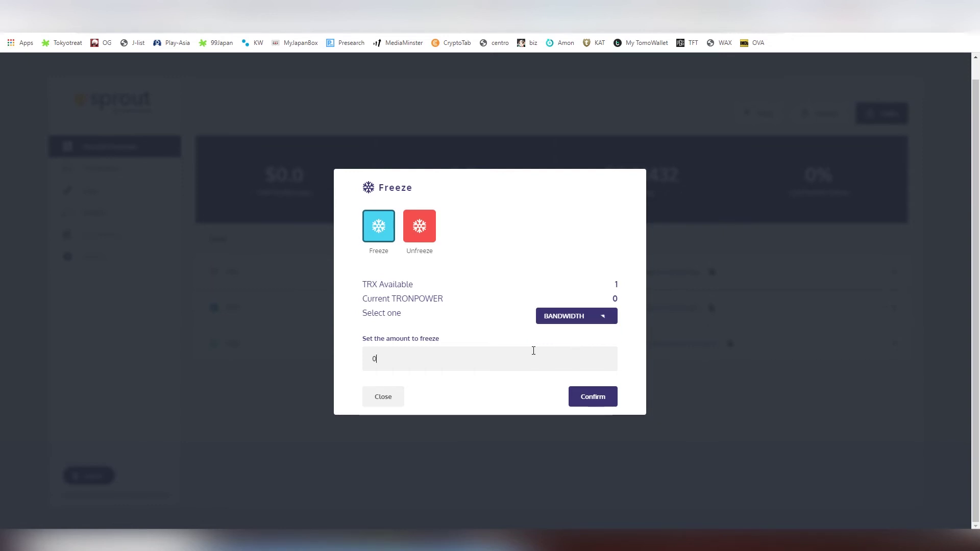
{"action": "type", "text": "1"}
{"action": "left_click", "coordinate": [575, 400]}
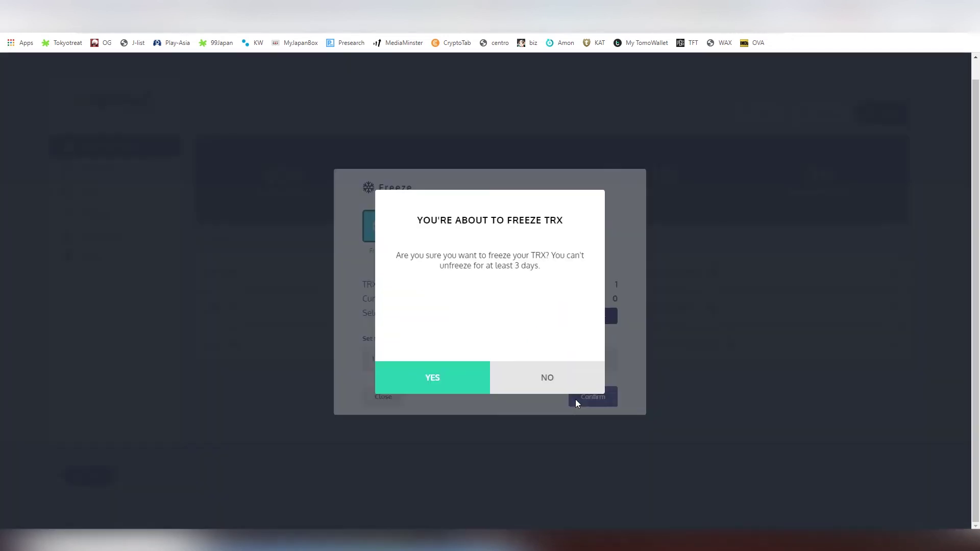
{"action": "left_click", "coordinate": [443, 383]}
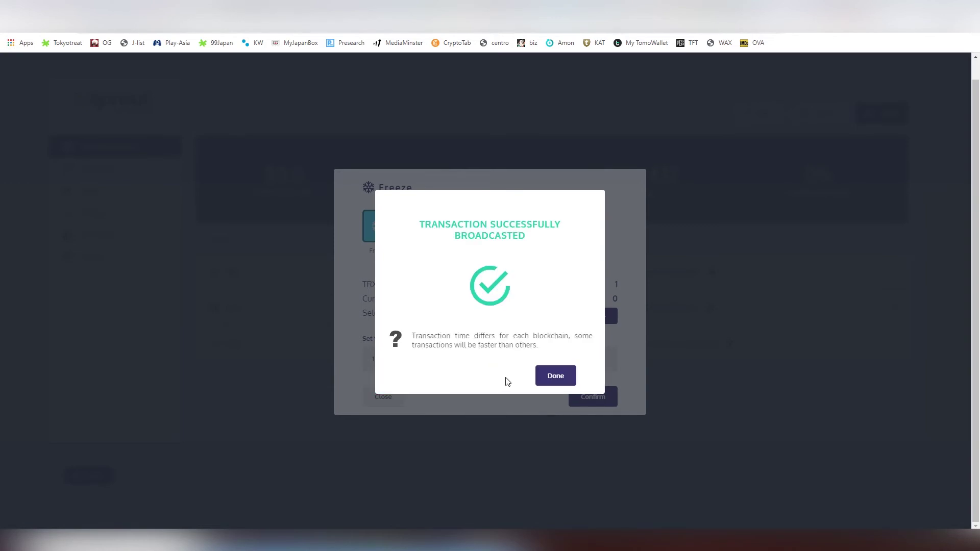
{"action": "left_click", "coordinate": [555, 377]}
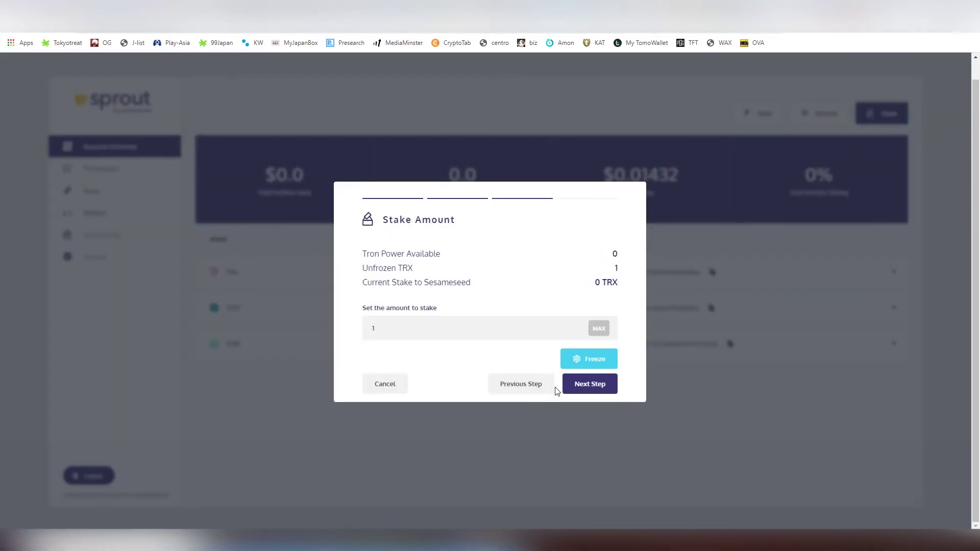
Step: Close the staking window and reload the wallet to refresh the TRX balance
{"action": "left_click", "coordinate": [568, 414]}
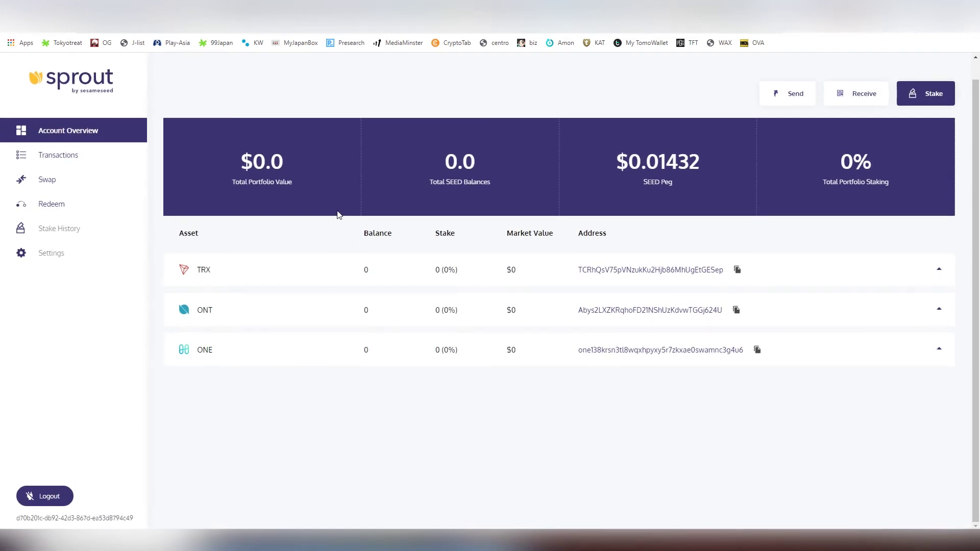
{"action": "left_click", "coordinate": [940, 270]}
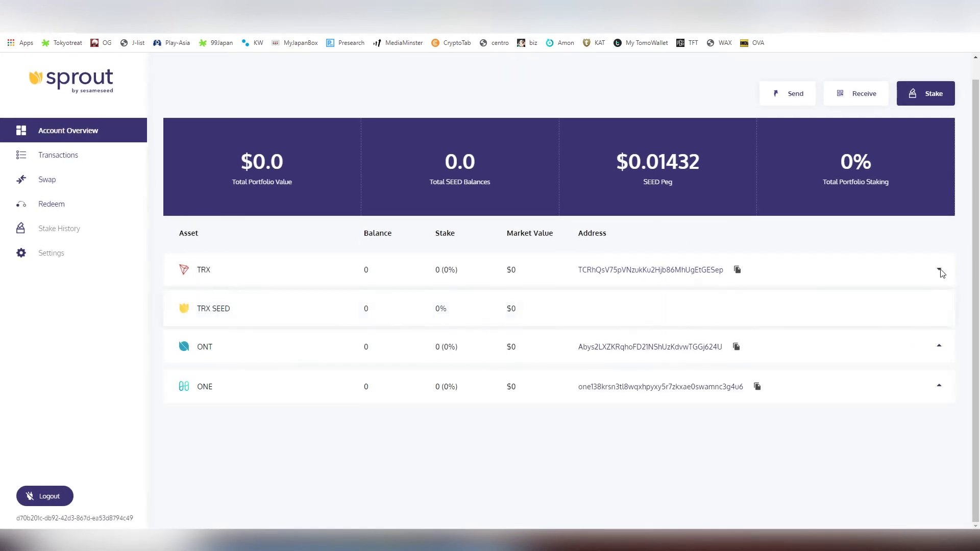
{"action": "left_click", "coordinate": [428, 267]}
{"action": "left_click", "coordinate": [44, 34]}
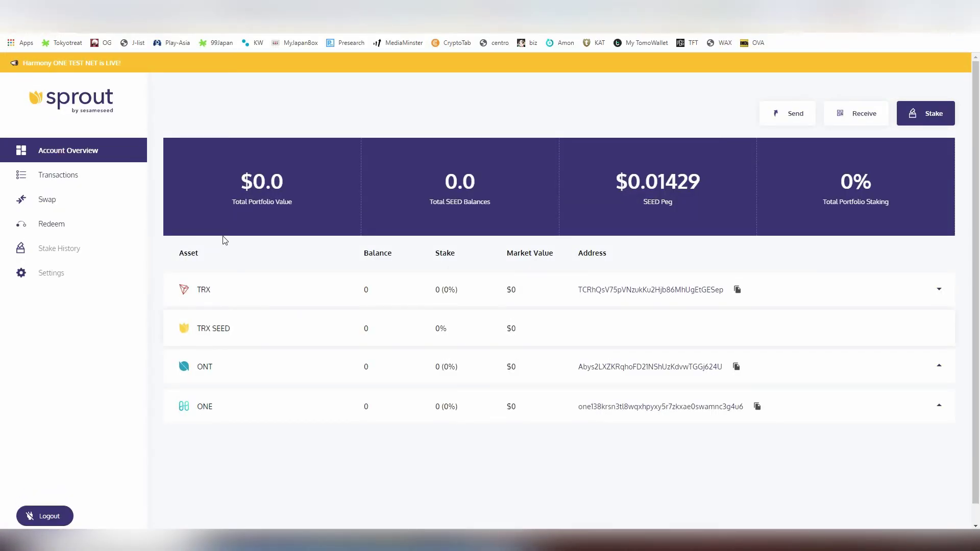
Step: On the Swap page, select TRON SEED as FROM and ONTOLOGY SEED as TO
{"action": "left_click", "coordinate": [62, 198]}
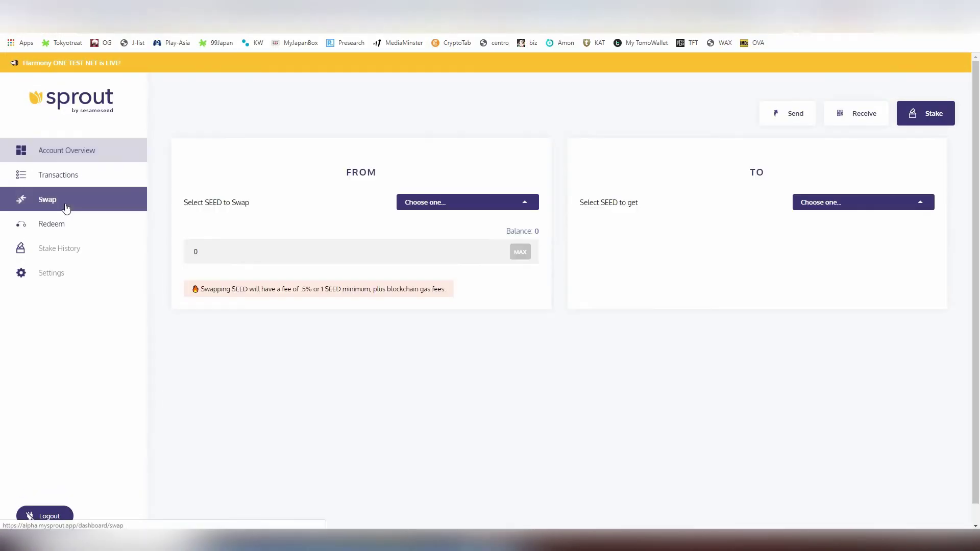
{"action": "left_click", "coordinate": [450, 206]}
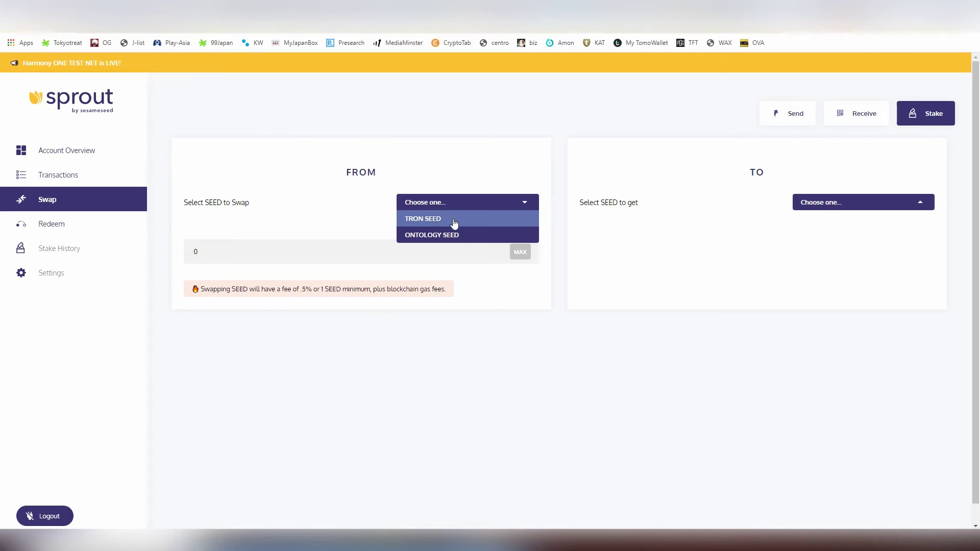
{"action": "left_click", "coordinate": [454, 224]}
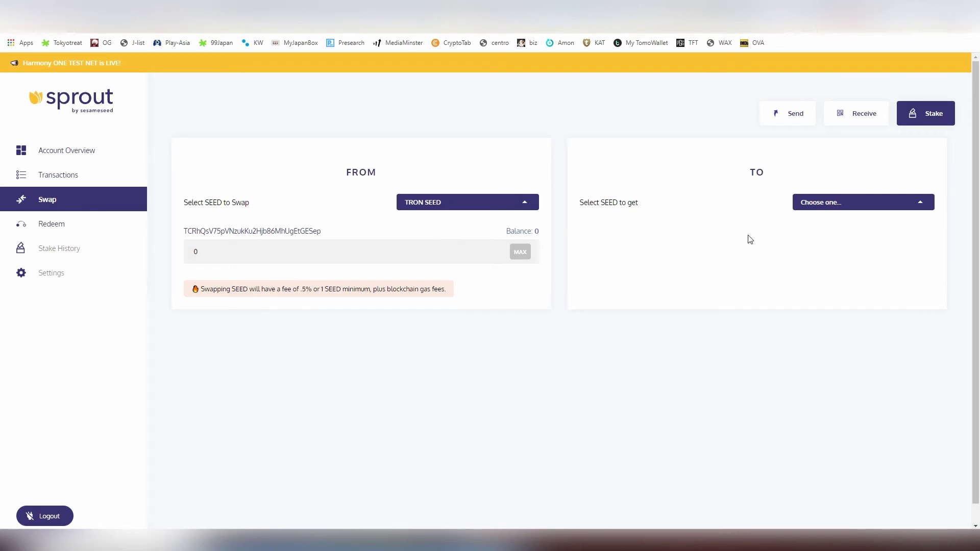
{"action": "left_click", "coordinate": [875, 205]}
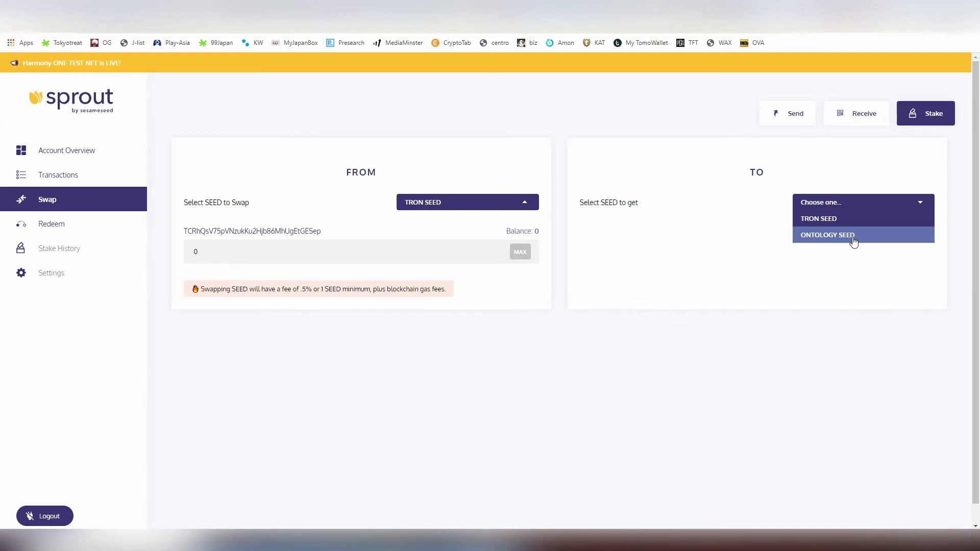
{"action": "left_click", "coordinate": [860, 233]}
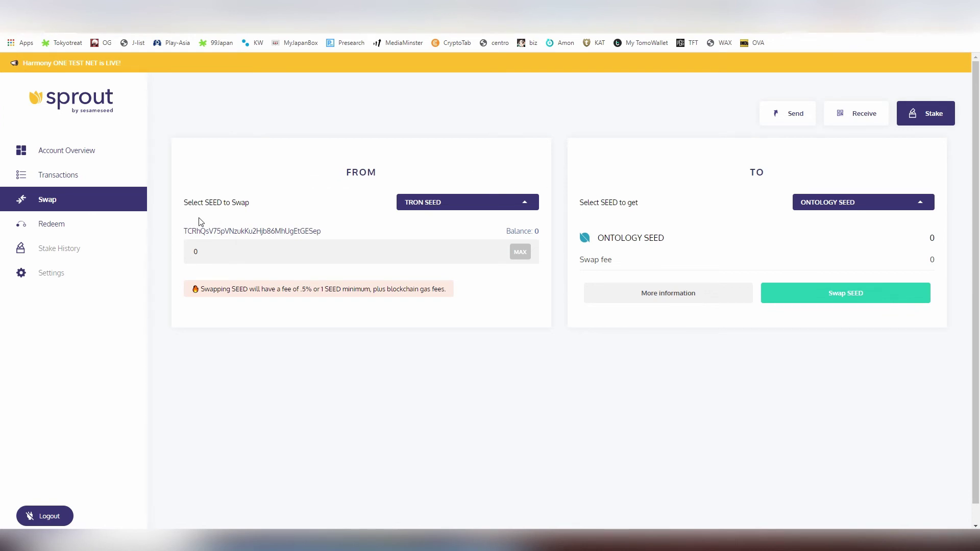
Step: Open the Redeem page and select TRON SEED as the SEED token
{"action": "left_click", "coordinate": [131, 230]}
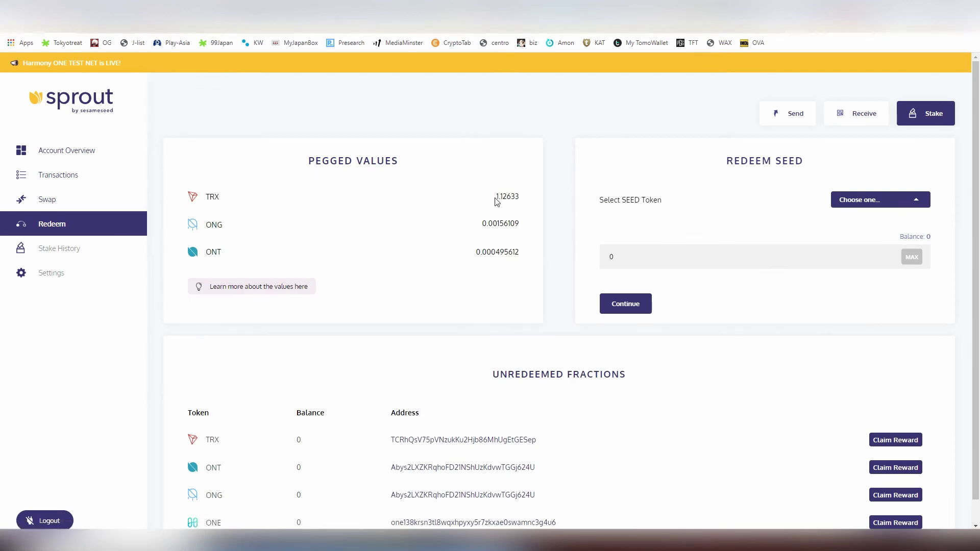
{"action": "scroll", "coordinate": [470, 229], "scroll_direction": "down", "scroll_amount": 1}
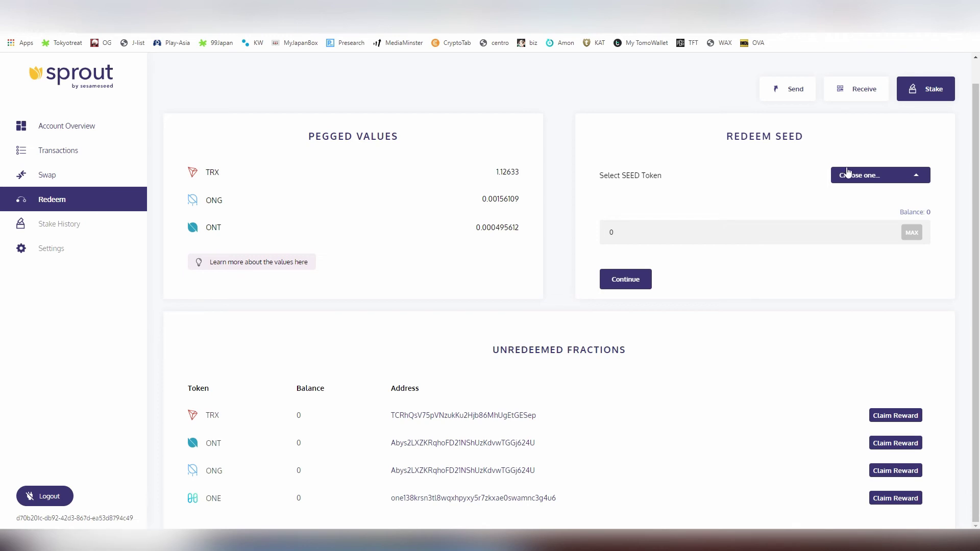
{"action": "left_click", "coordinate": [864, 177]}
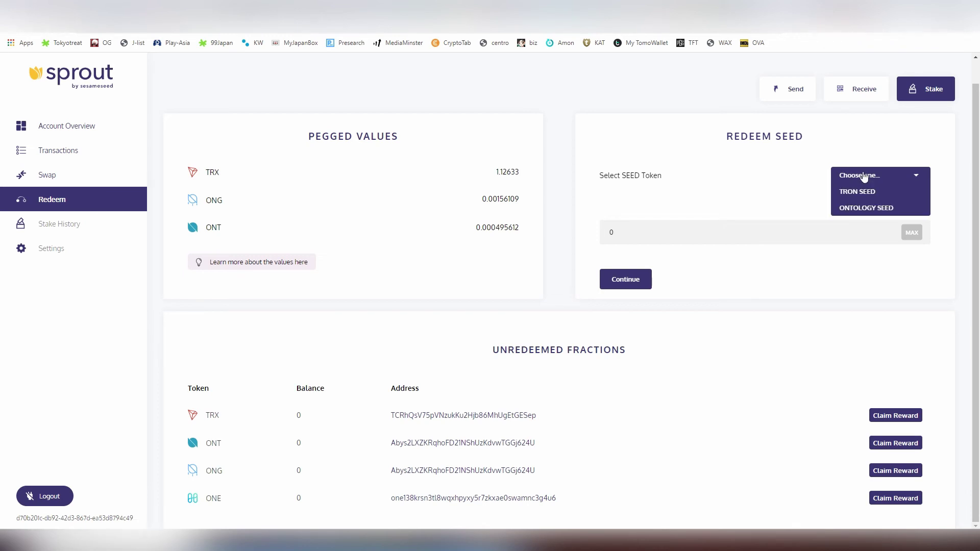
{"action": "left_click", "coordinate": [864, 177]}
{"action": "left_click", "coordinate": [863, 177]}
{"action": "left_click", "coordinate": [863, 192]}
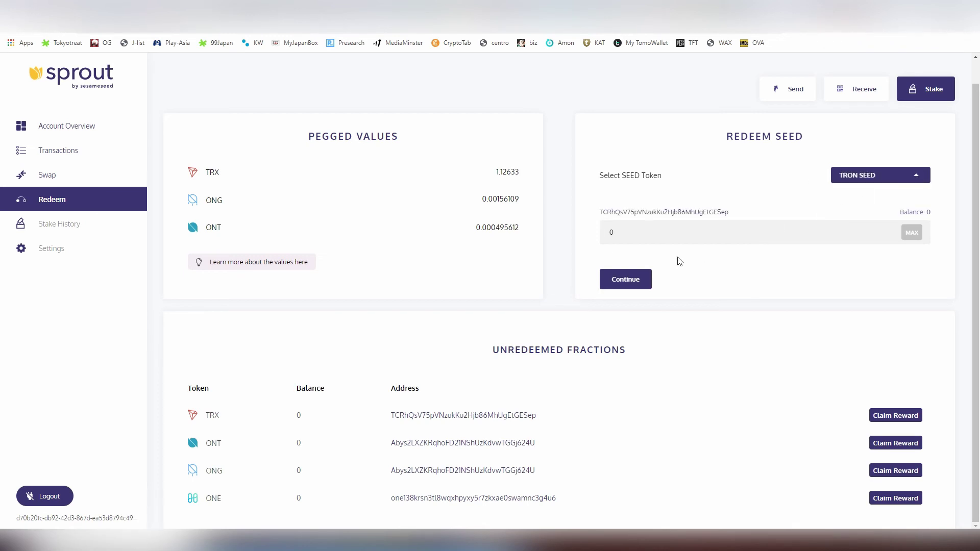
Step: Try claiming the TRX, ONT, ONG and ONE rewards, each refused for zero balance
{"action": "left_click", "coordinate": [896, 415]}
{"action": "left_click", "coordinate": [887, 420]}
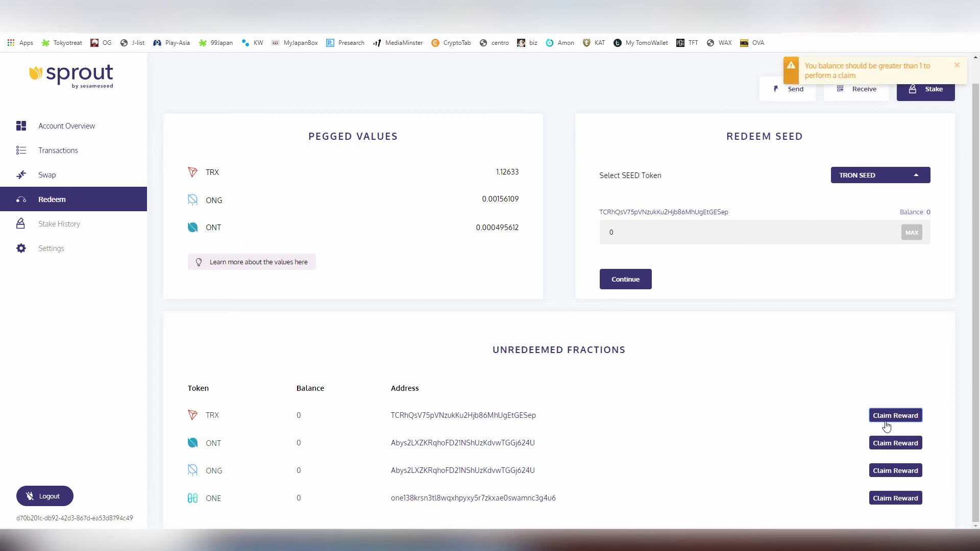
{"action": "left_click", "coordinate": [887, 445]}
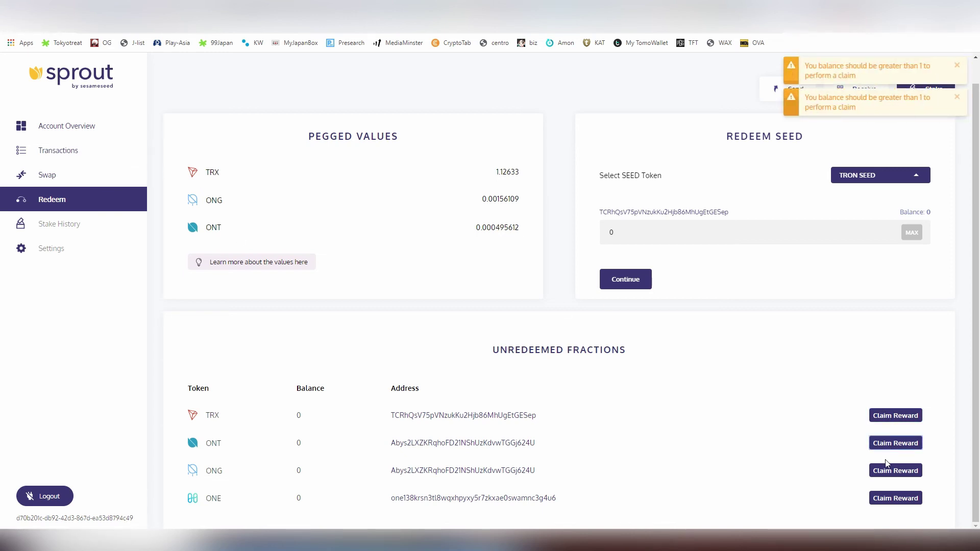
{"action": "left_click", "coordinate": [889, 472]}
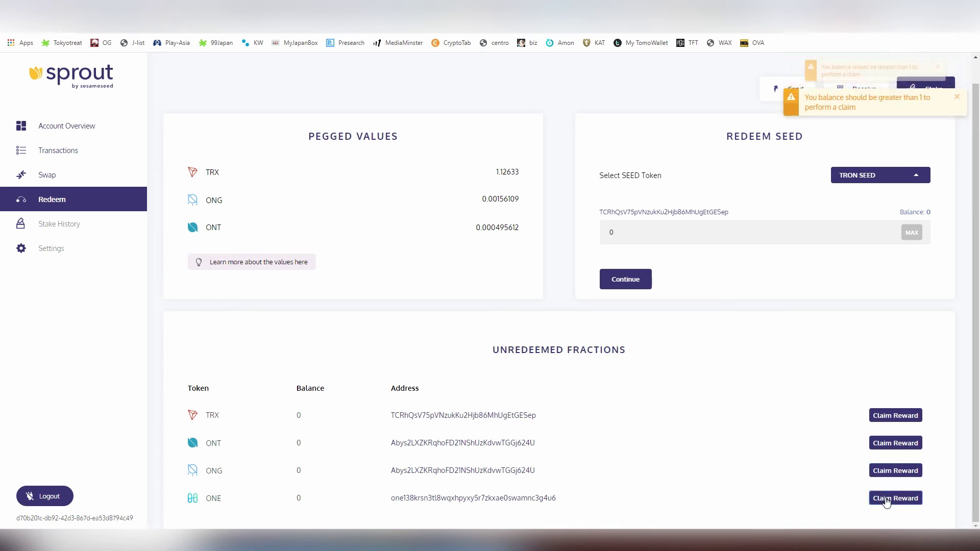
{"action": "left_click", "coordinate": [885, 497]}
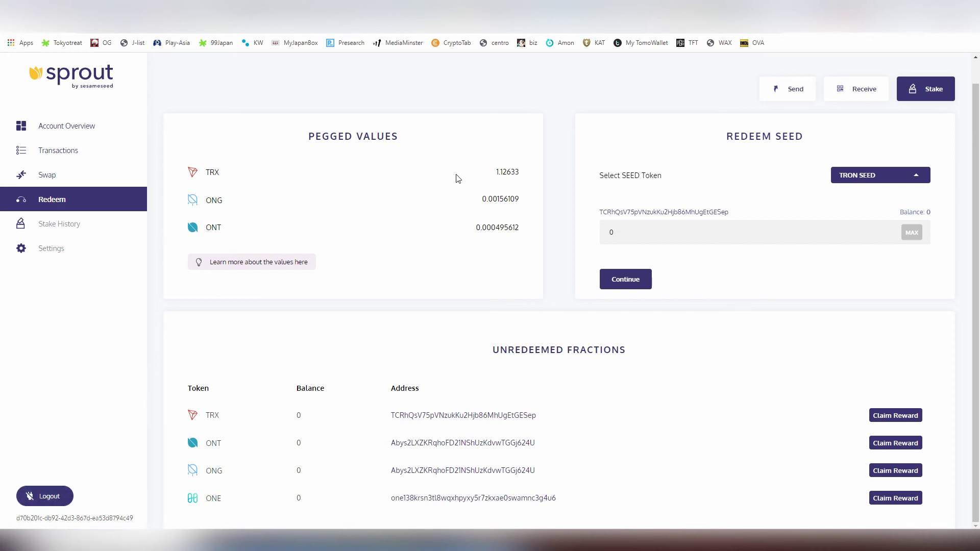
{"action": "left_click", "coordinate": [830, 100]}
Step: Close Receive and Send, then view Swap, the empty Transactions list and Account Overview
{"action": "left_click", "coordinate": [812, 101]}
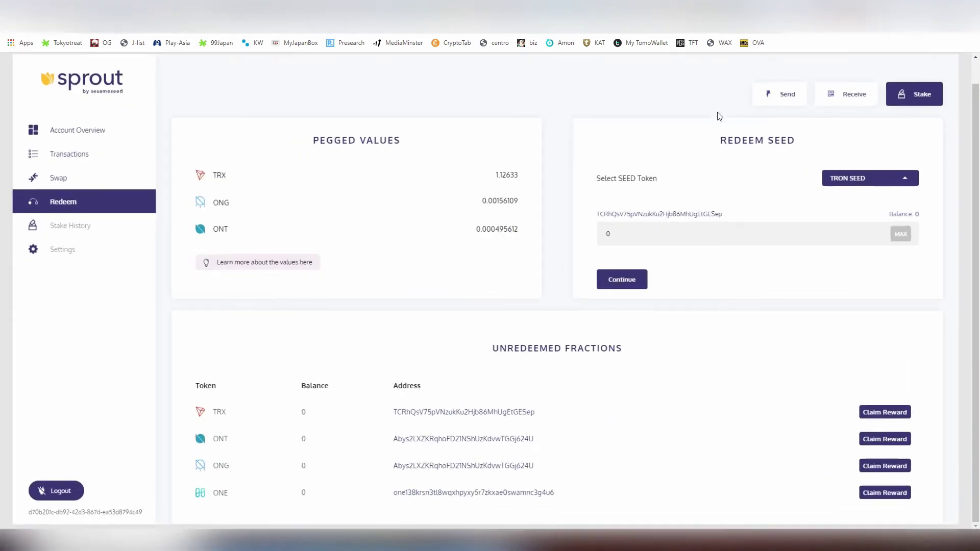
{"action": "left_click", "coordinate": [776, 93]}
{"action": "left_click", "coordinate": [286, 197]}
{"action": "left_click", "coordinate": [91, 181]}
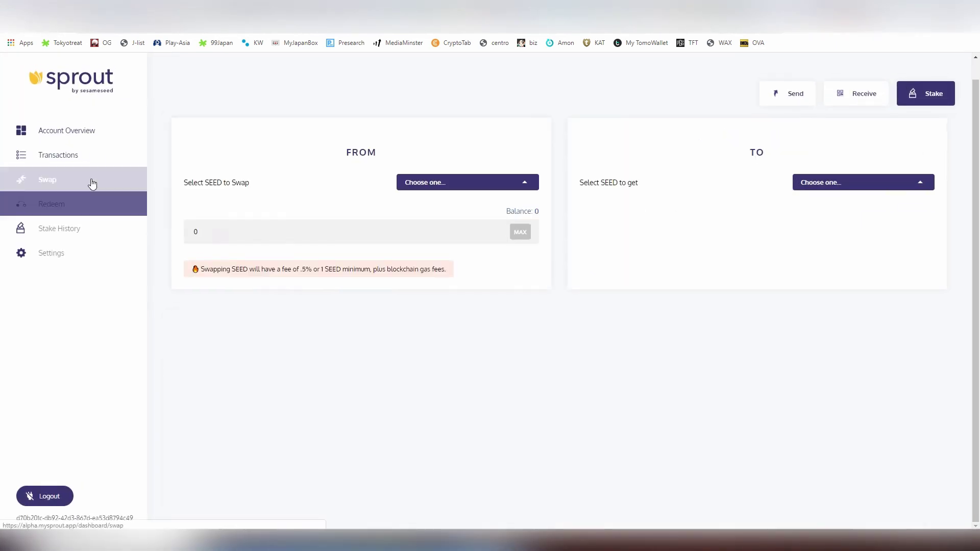
{"action": "left_click", "coordinate": [96, 166]}
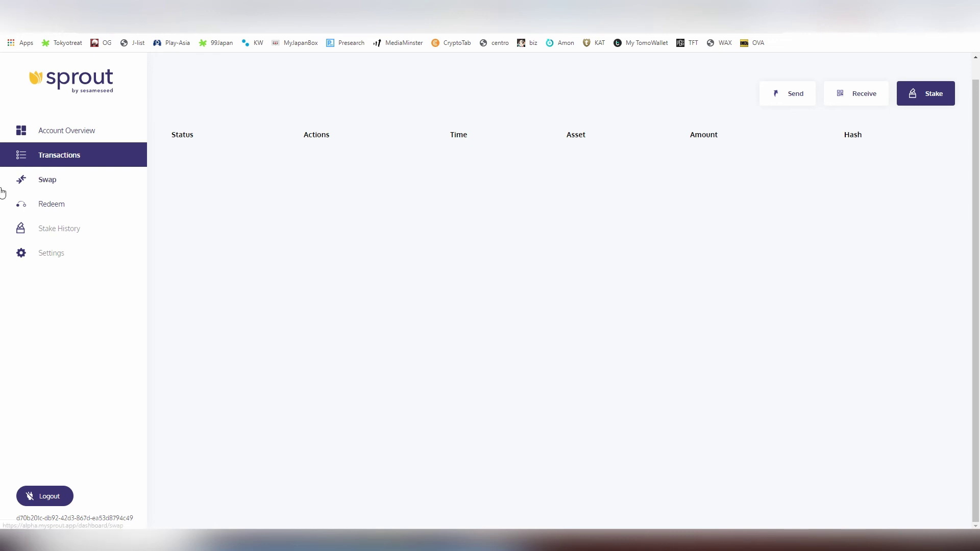
{"action": "left_click", "coordinate": [22, 135]}
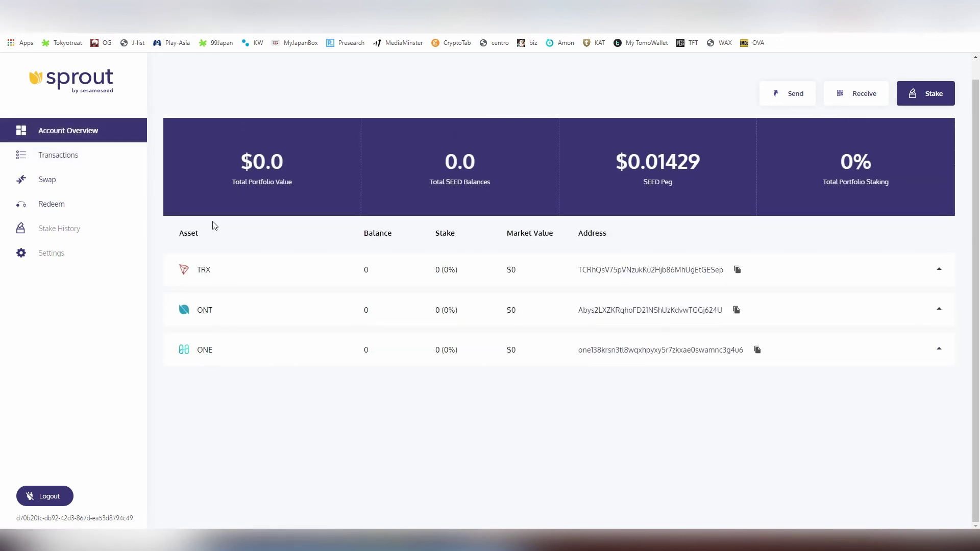